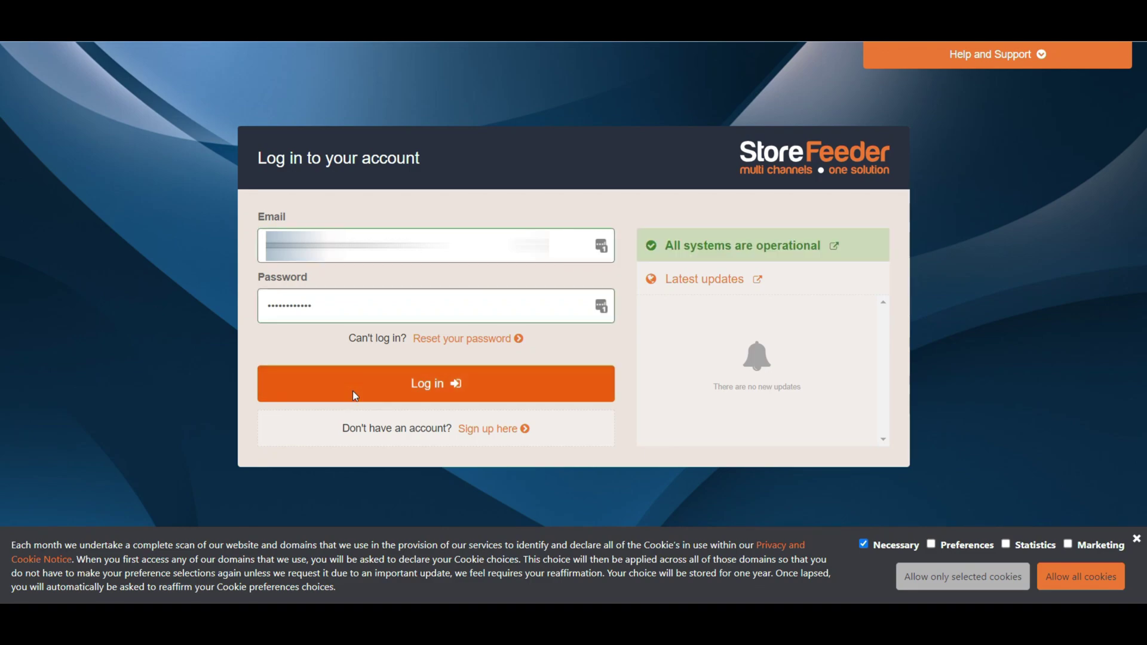
# Step: Sign in to StoreFeeder and go to Products > Product Import Export
pyautogui.click(353, 390)
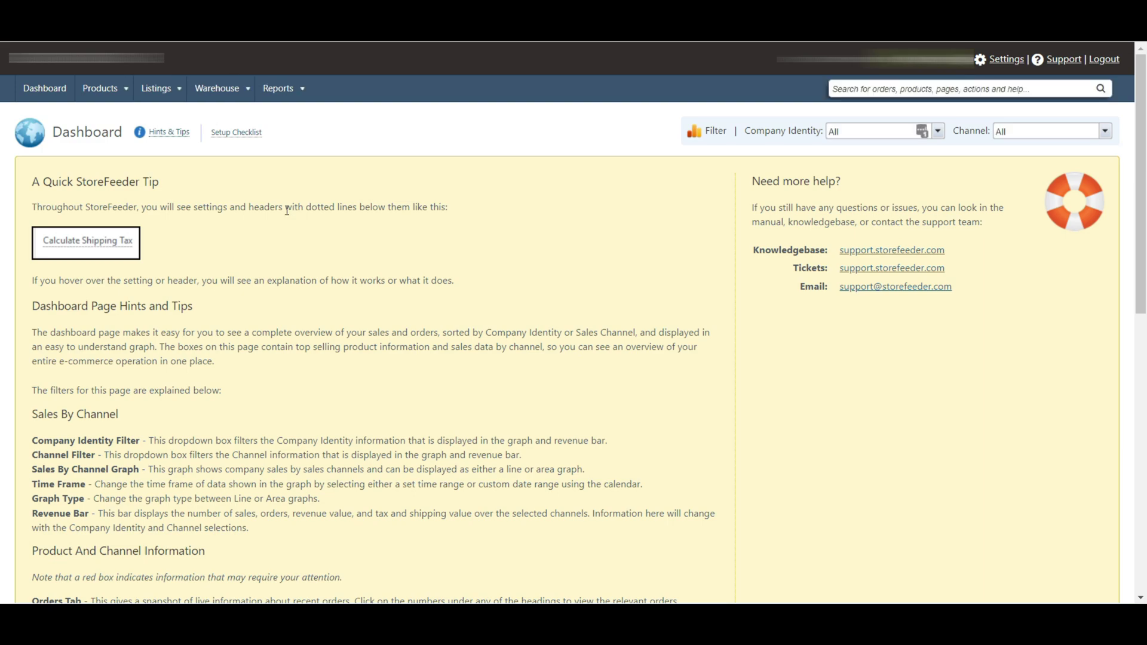
pyautogui.click(92, 88)
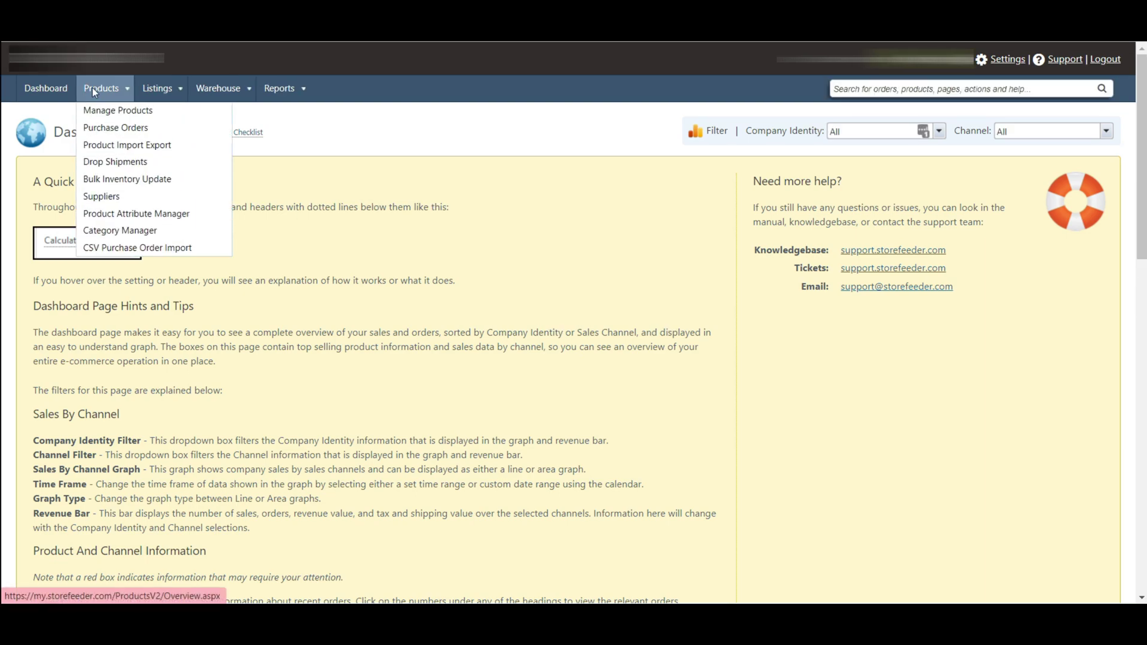
pyautogui.click(117, 151)
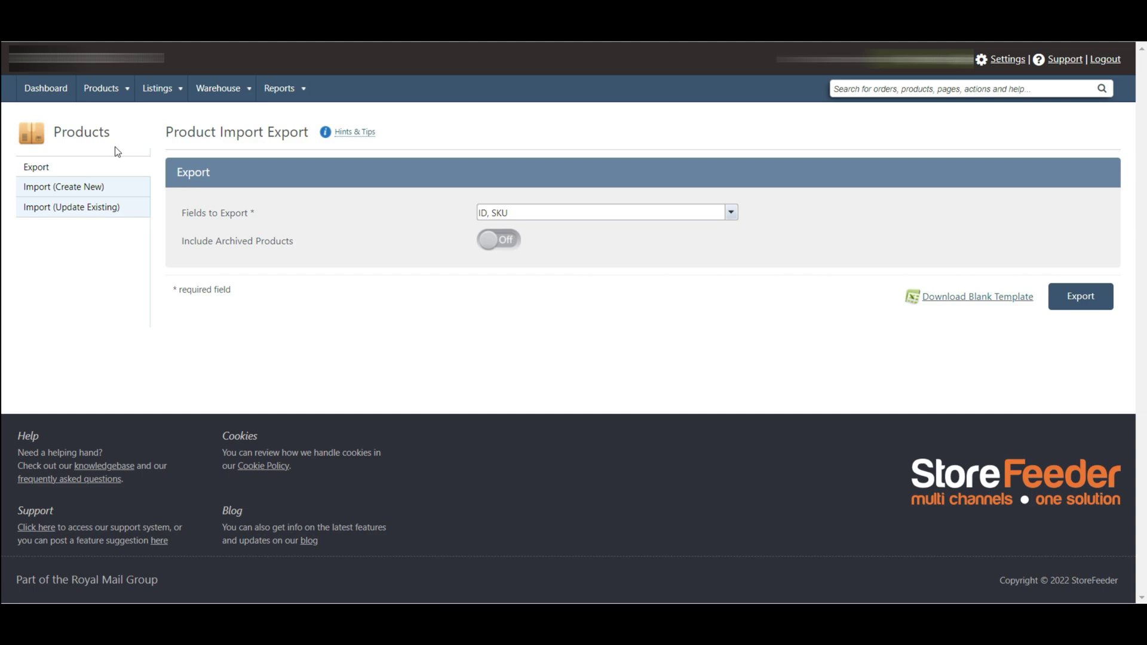
# Step: Add the Color and Size variation attributes to the fields to export
pyautogui.click(693, 214)
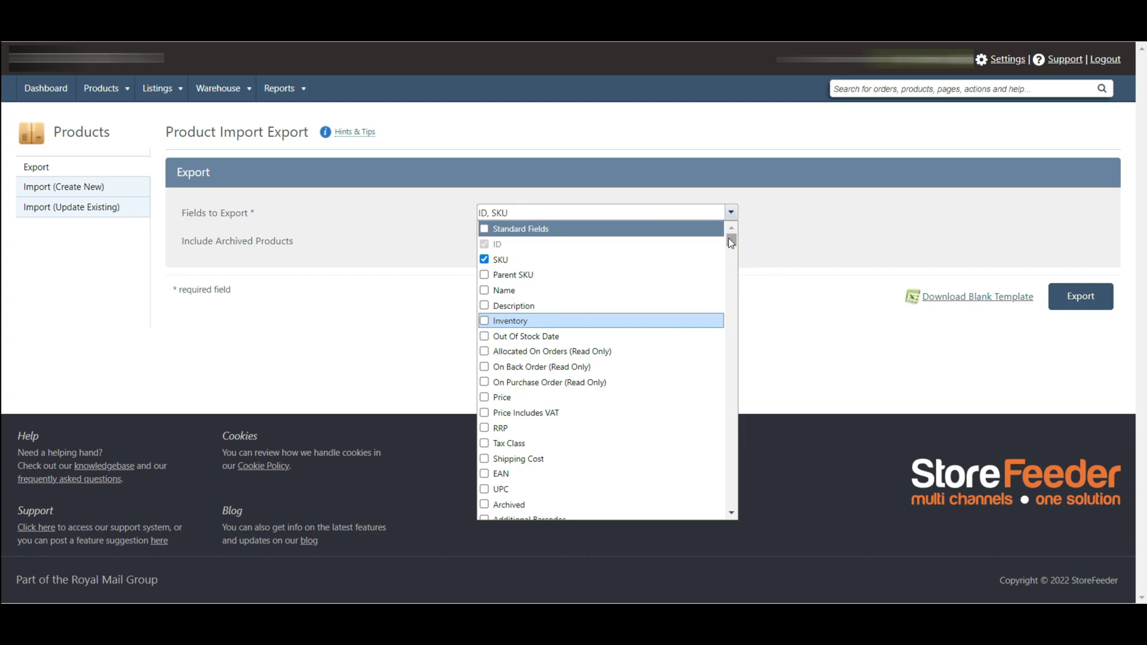
pyautogui.moveTo(729, 238); pyautogui.dragTo(729, 293)
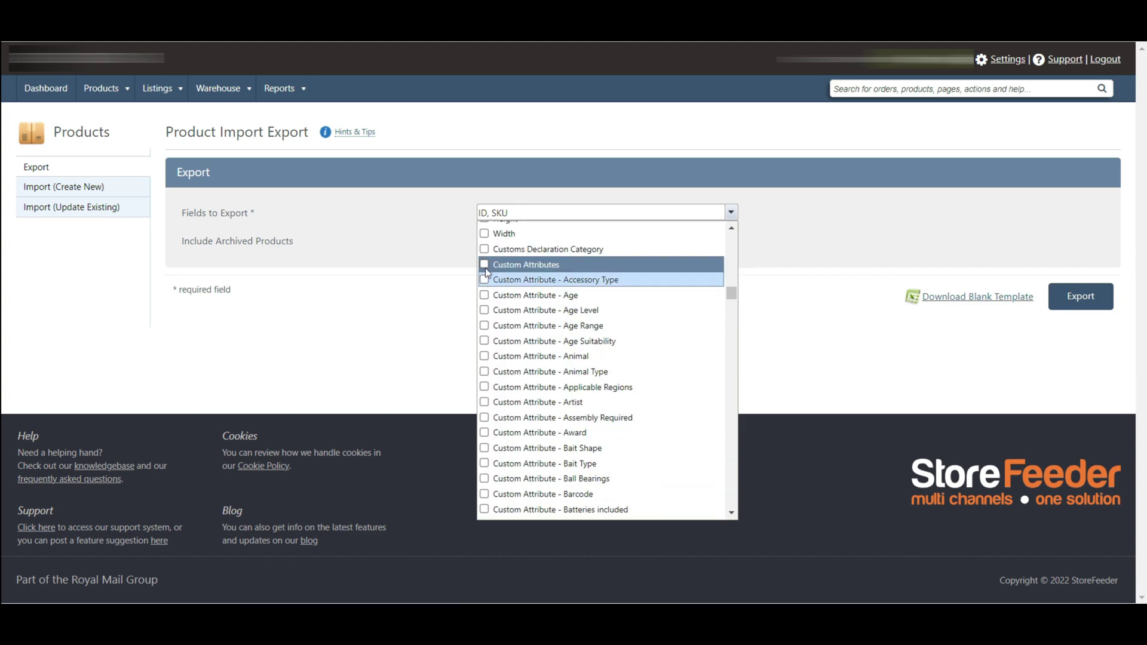
pyautogui.scroll(-15, 485, 267)
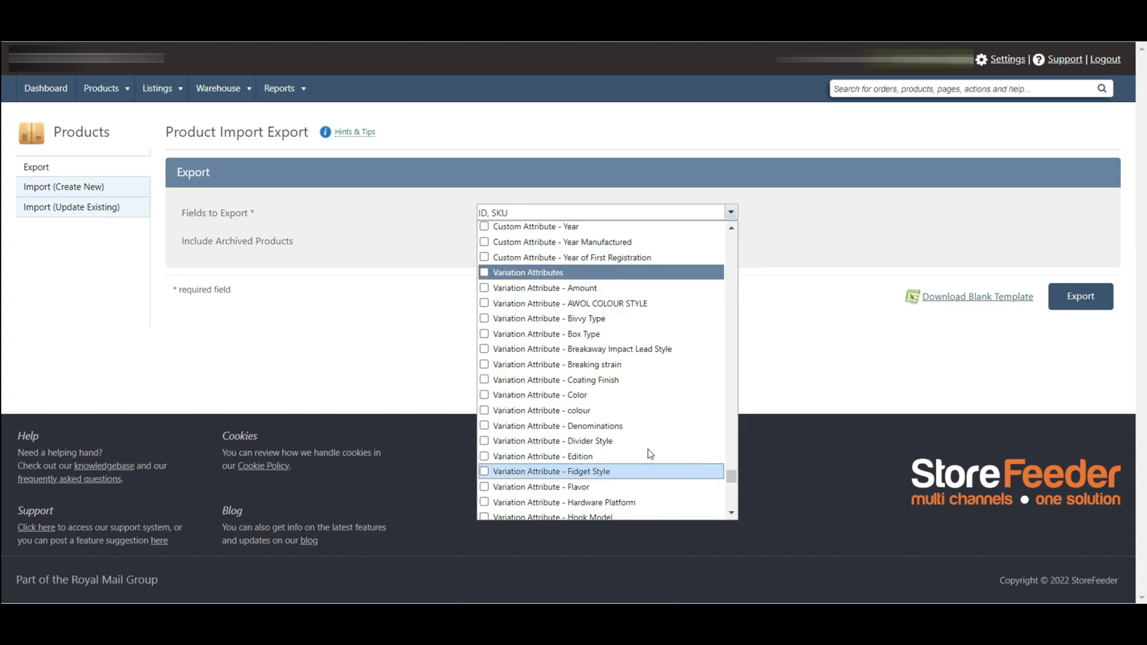
pyautogui.click(484, 272)
pyautogui.click(484, 272)
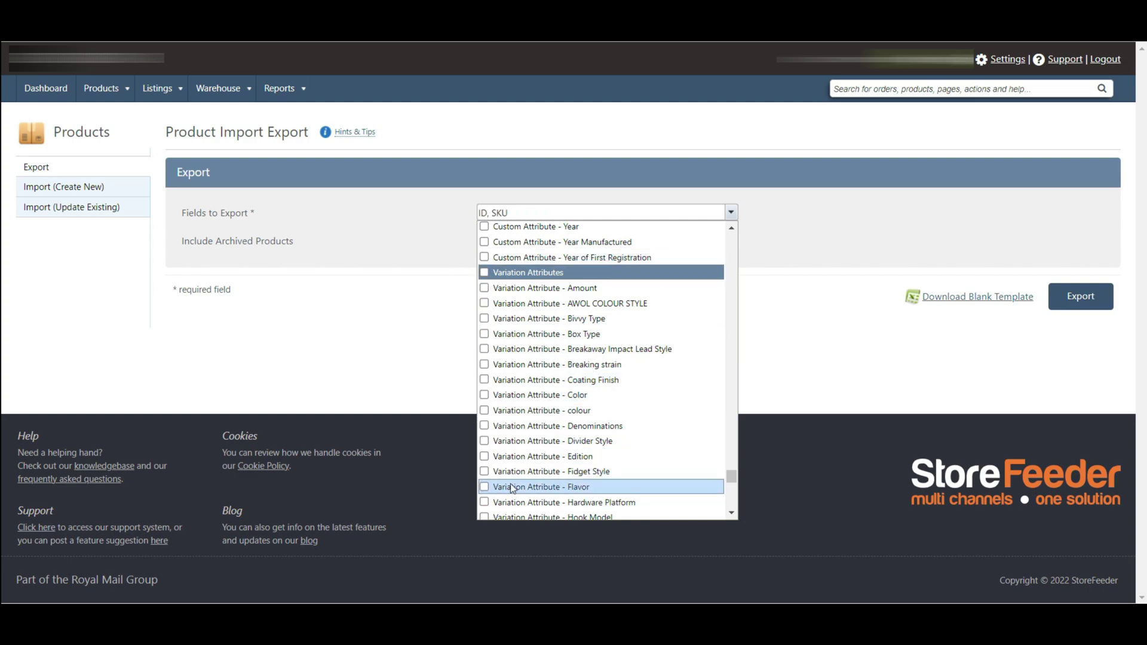
pyautogui.click(485, 395)
pyautogui.scroll(-5, 485, 418)
pyautogui.click(485, 438)
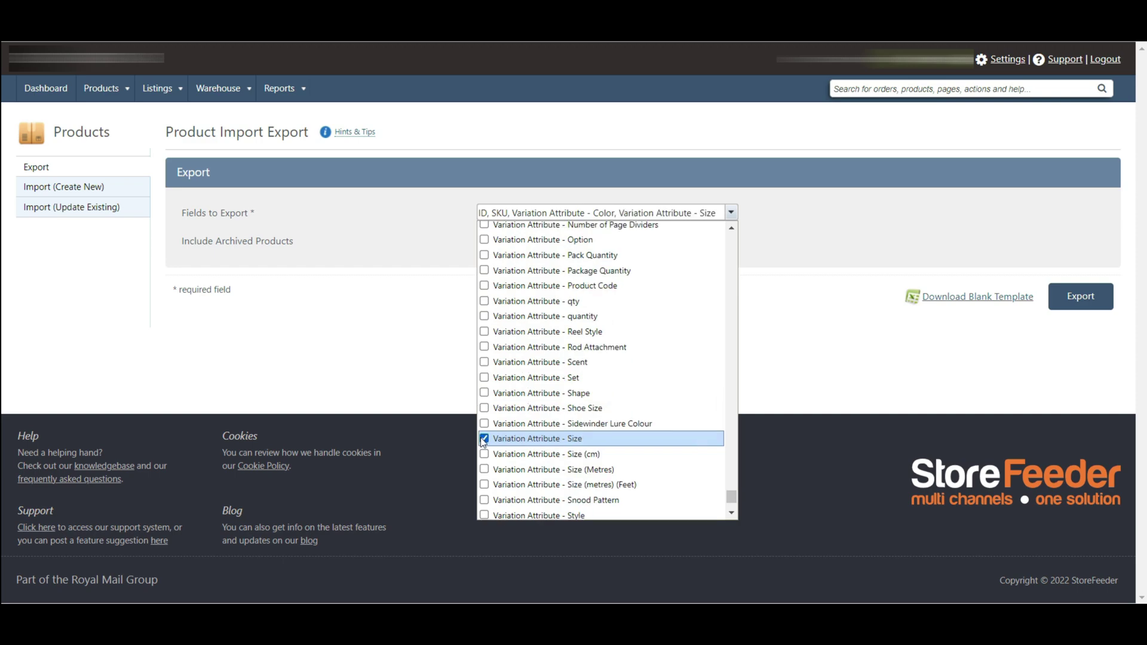
# Step: Include Description and Price, export the products and open the downloaded spreadsheet
pyautogui.scroll(20, 732, 505)
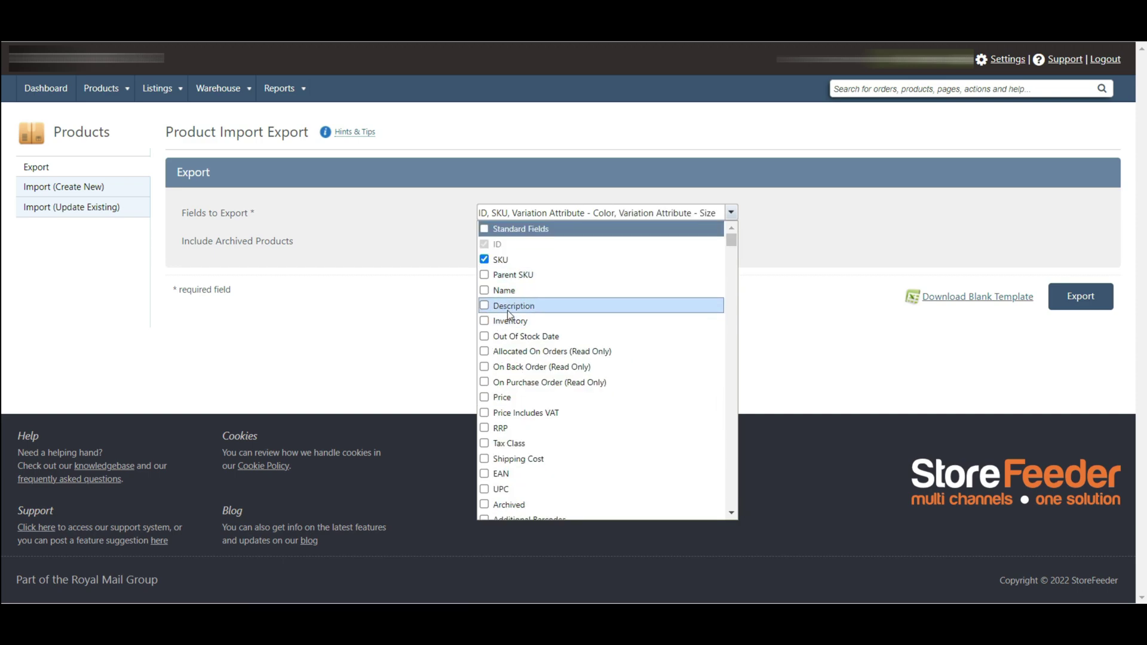
pyautogui.click(485, 307)
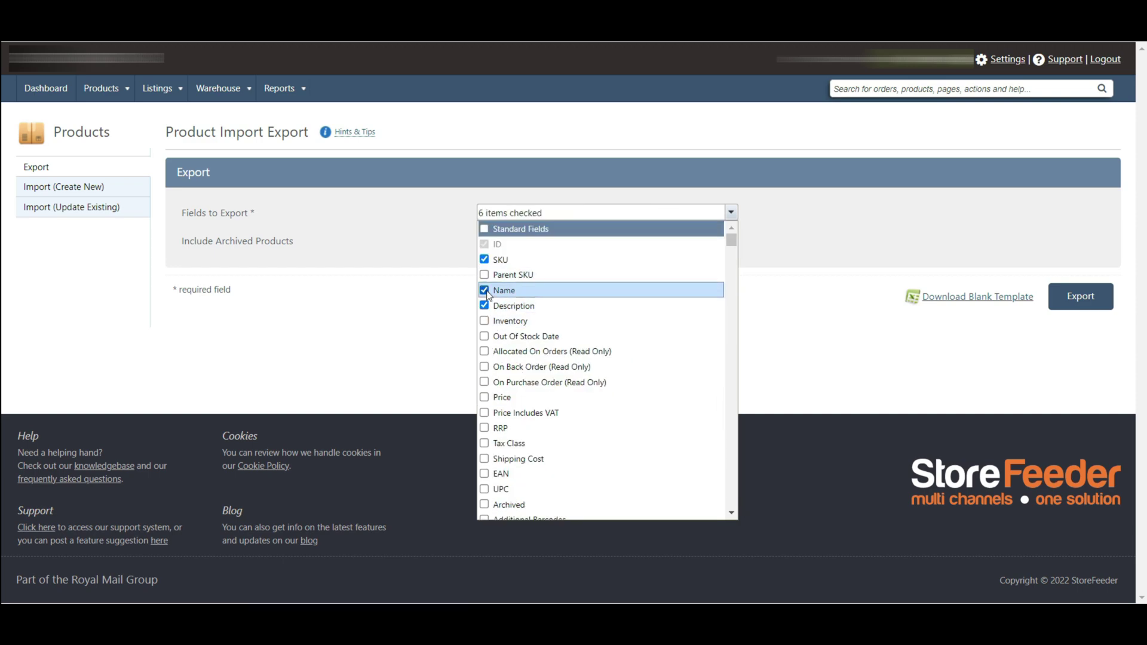
pyautogui.click(484, 397)
pyautogui.click(1080, 297)
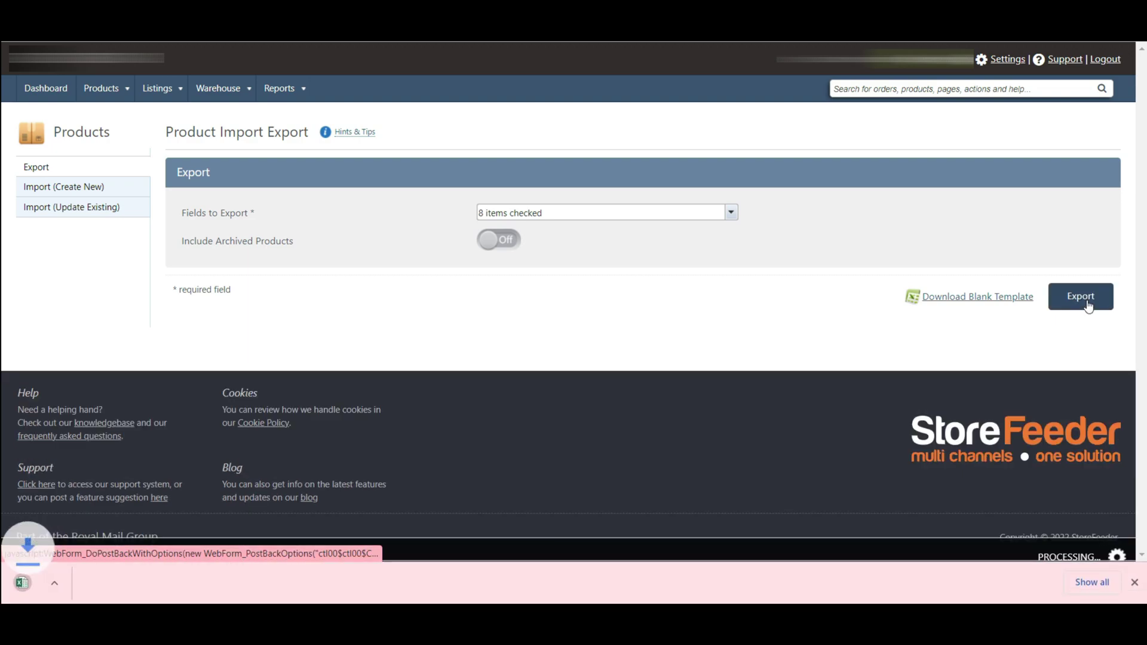
pyautogui.click(128, 579)
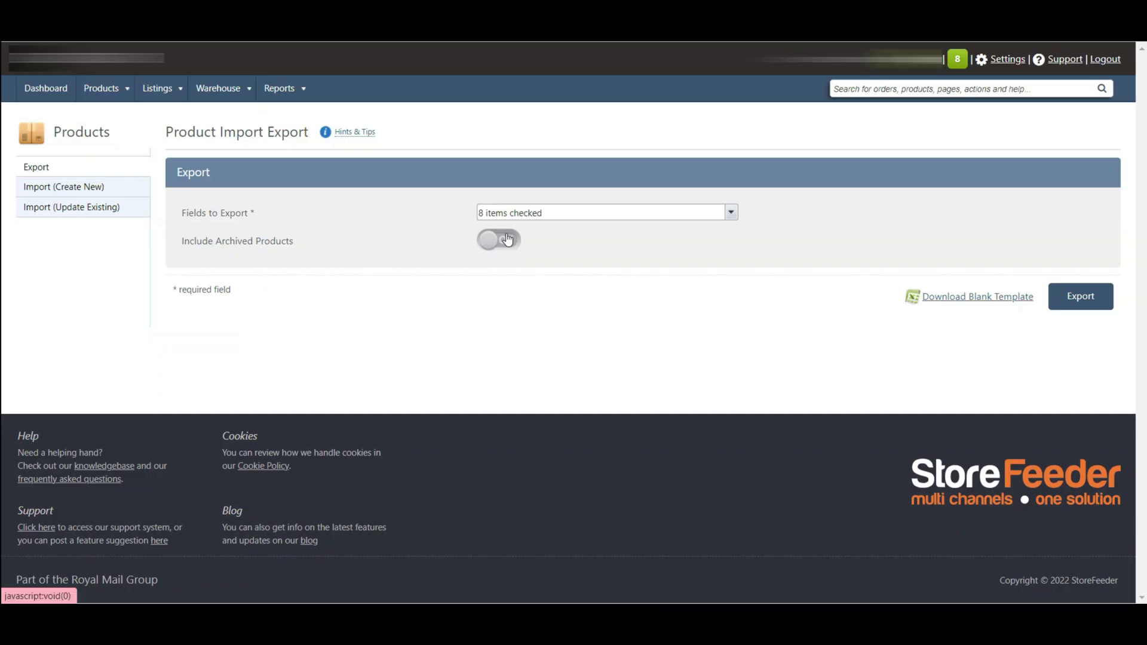
# Step: Export products with archived ones included, then download the blank StoreFeeder Products.xls template
pyautogui.click(507, 240)
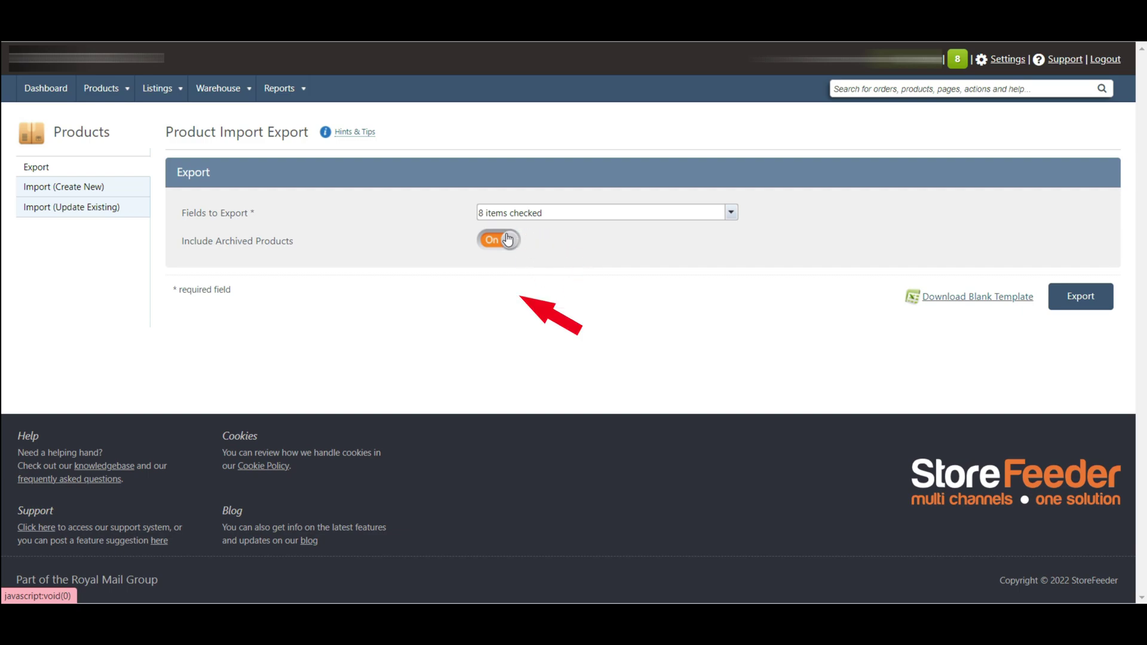
pyautogui.click(1096, 301)
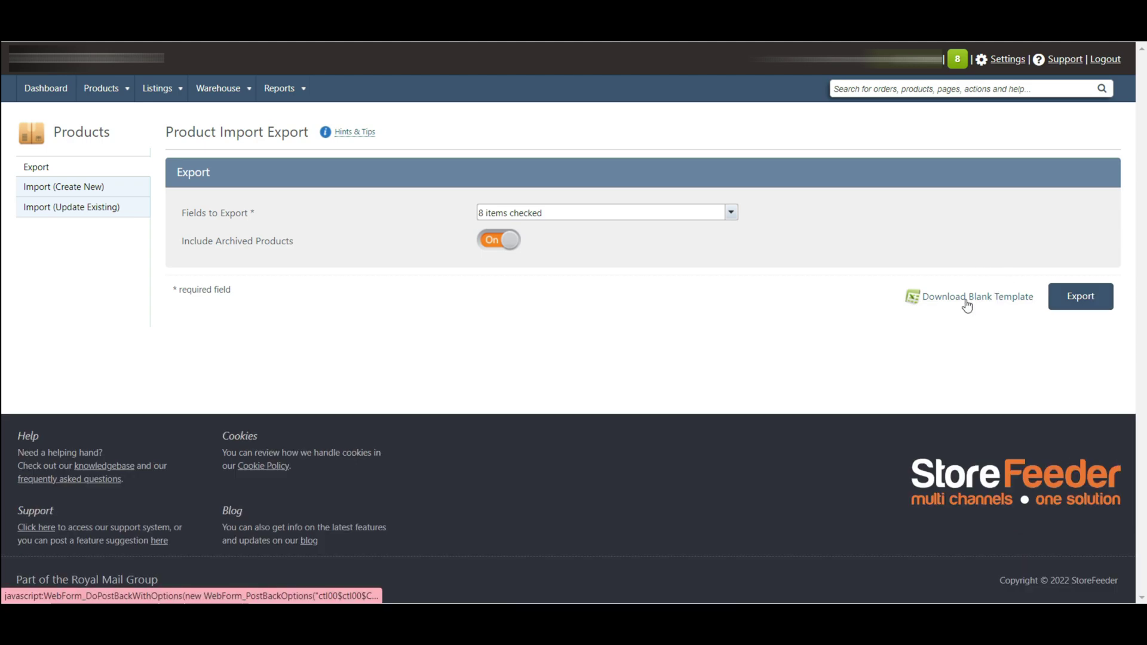
pyautogui.click(968, 299)
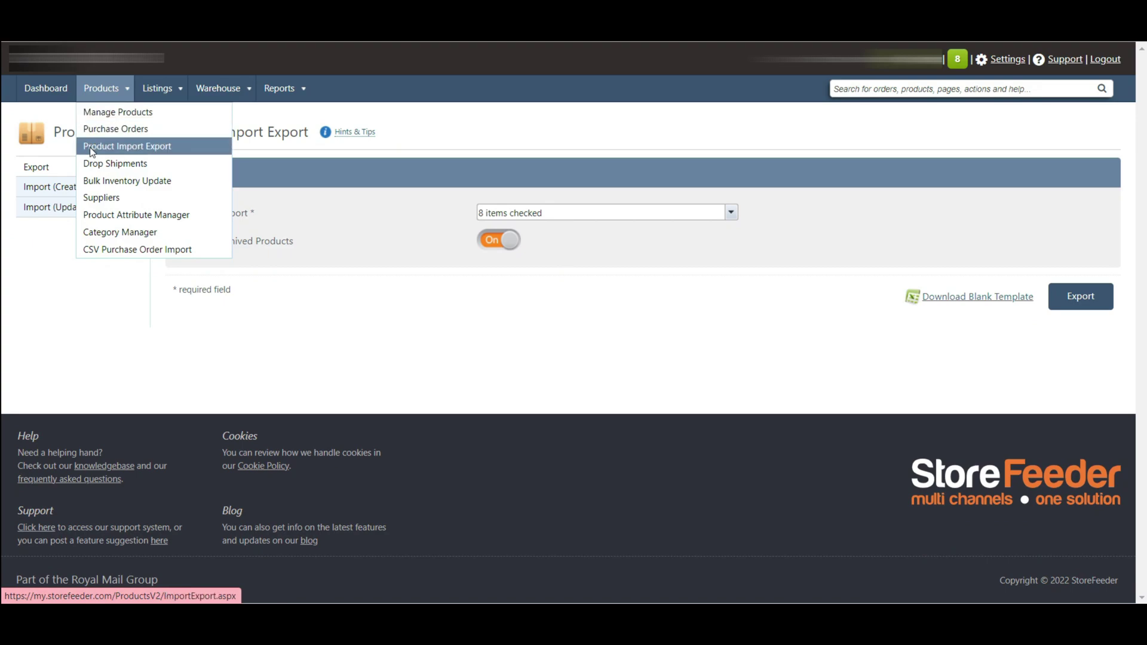
# Step: Reload Product Import Export and switch to the Import (Create New) section
pyautogui.click(91, 149)
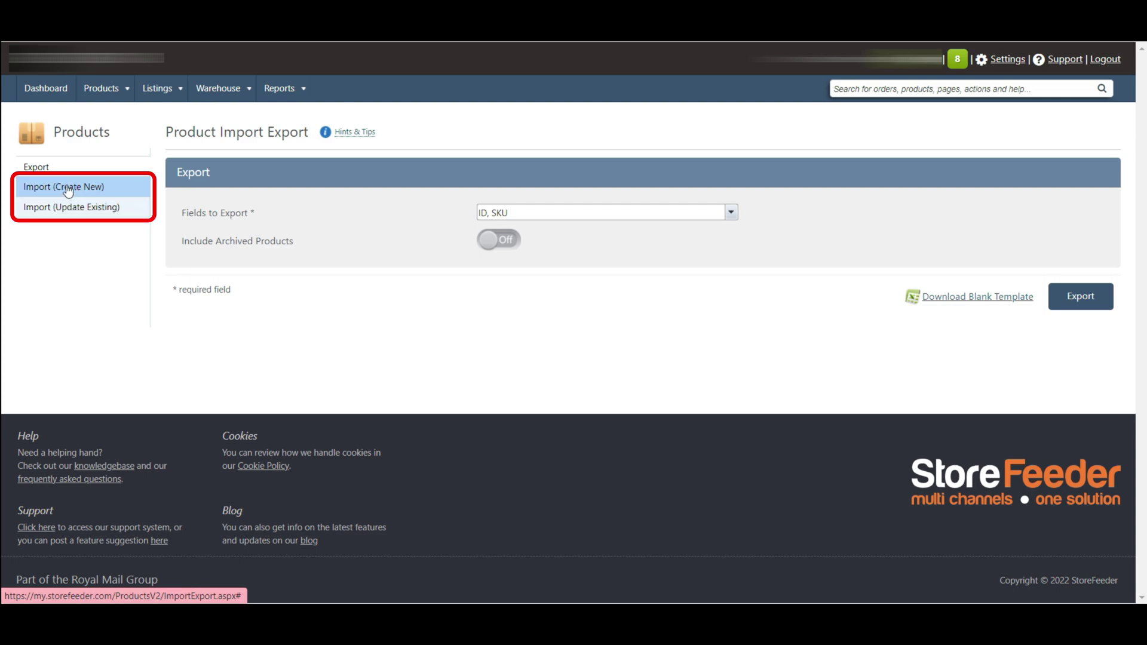
pyautogui.click(67, 191)
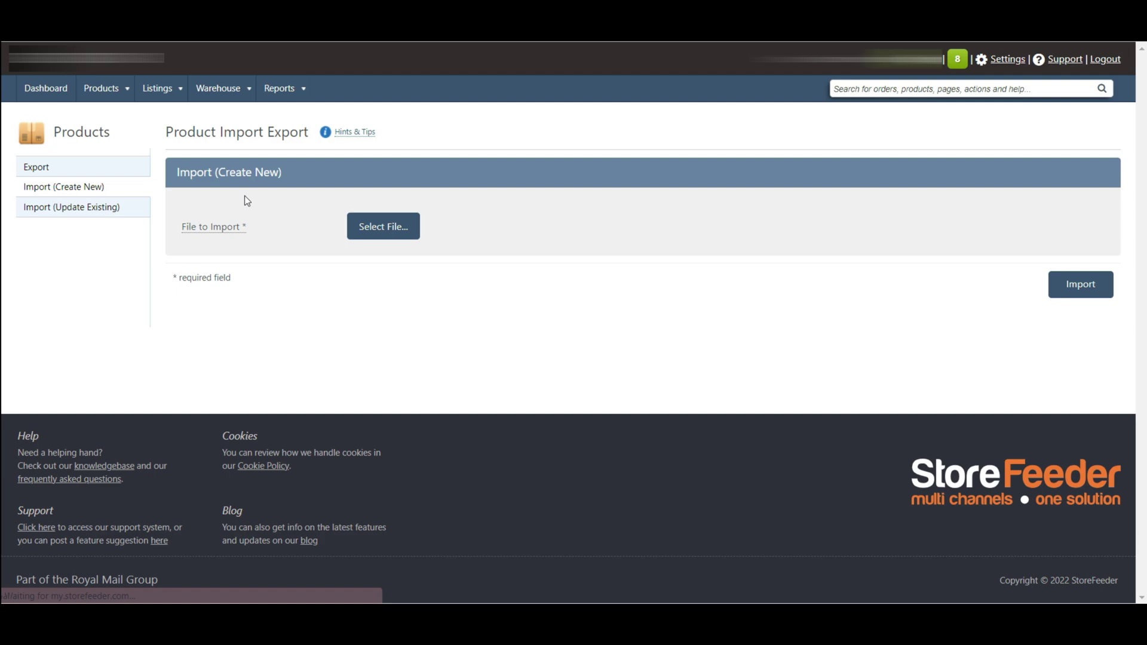
# Step: Load the .xlsx product spreadsheet, showing 335 rows and 11 auto-mapped columns
pyautogui.click(384, 233)
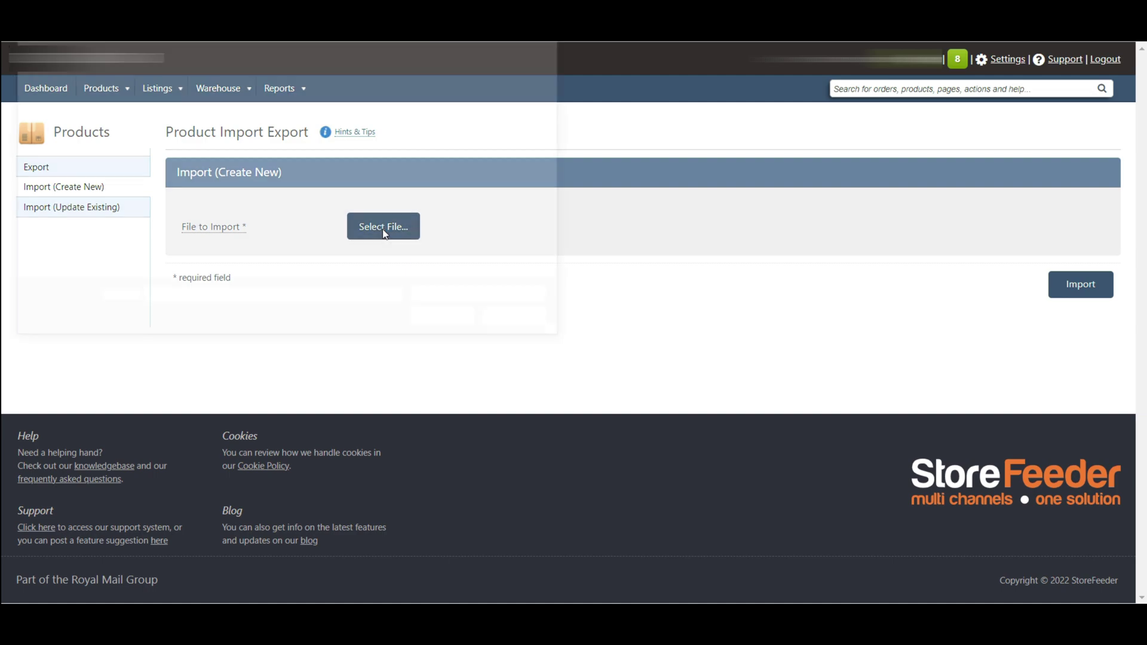
pyautogui.click(219, 101)
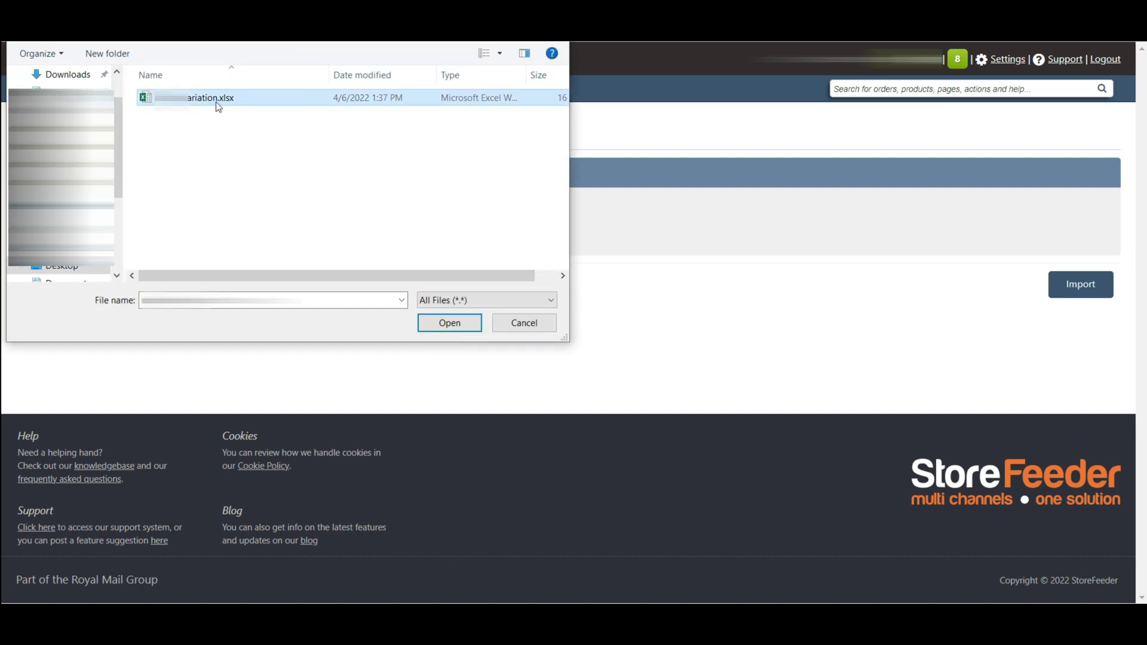
pyautogui.click(458, 328)
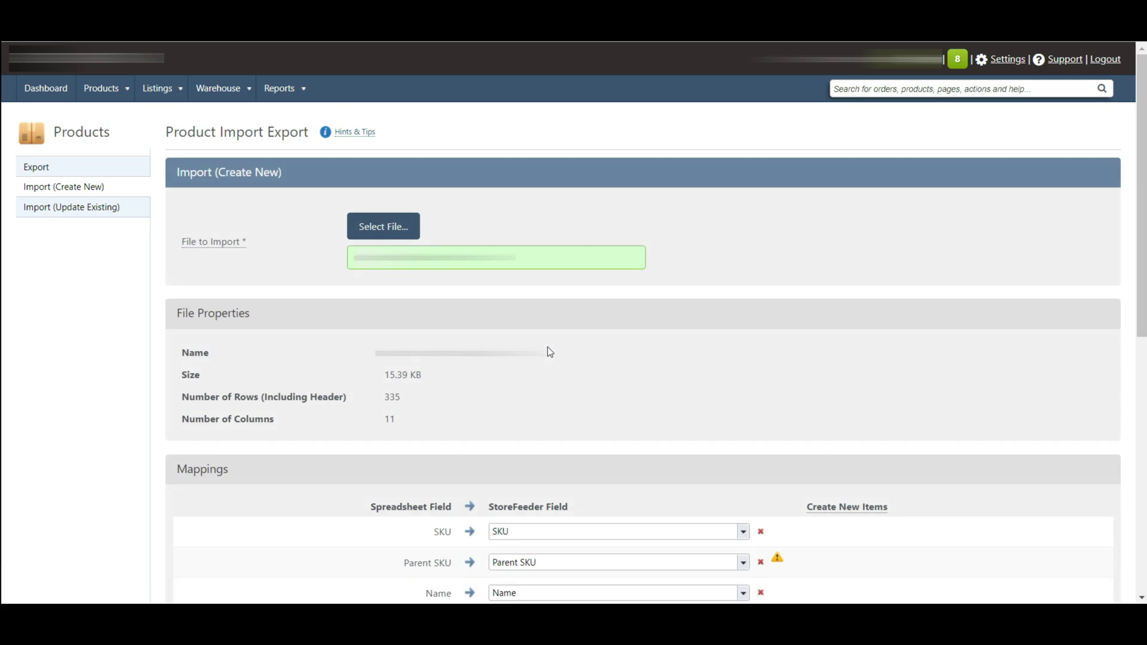
pyautogui.scroll(-5, 769, 377)
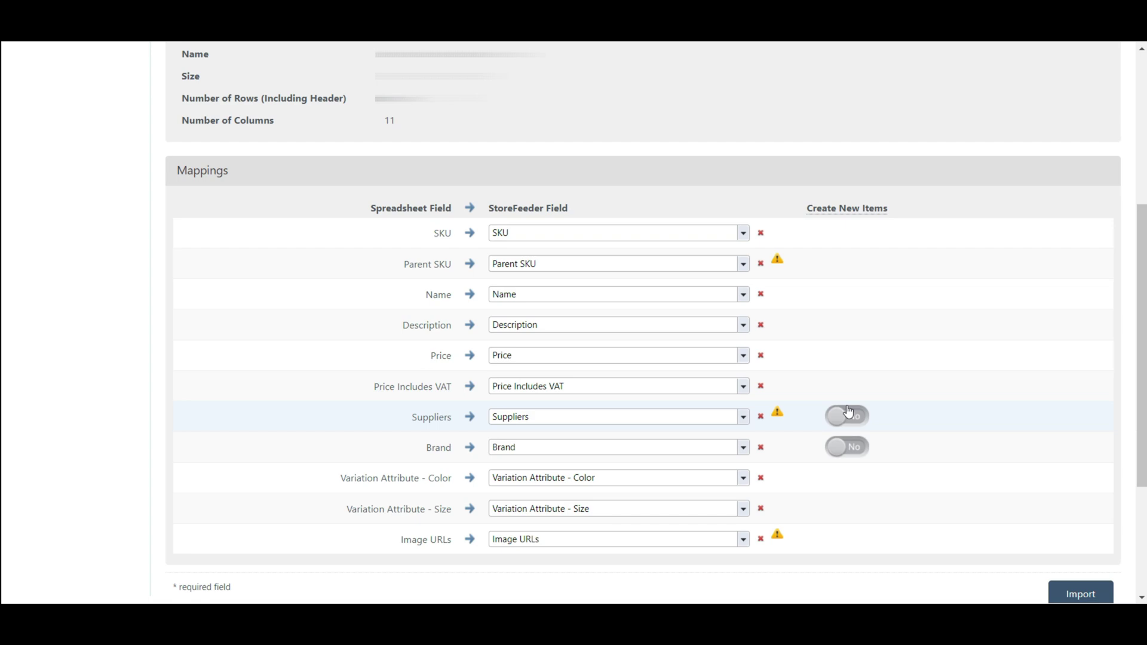
# Step: Set Create New Items to Yes for Suppliers and Brand, then run and confirm the import
pyautogui.click(848, 413)
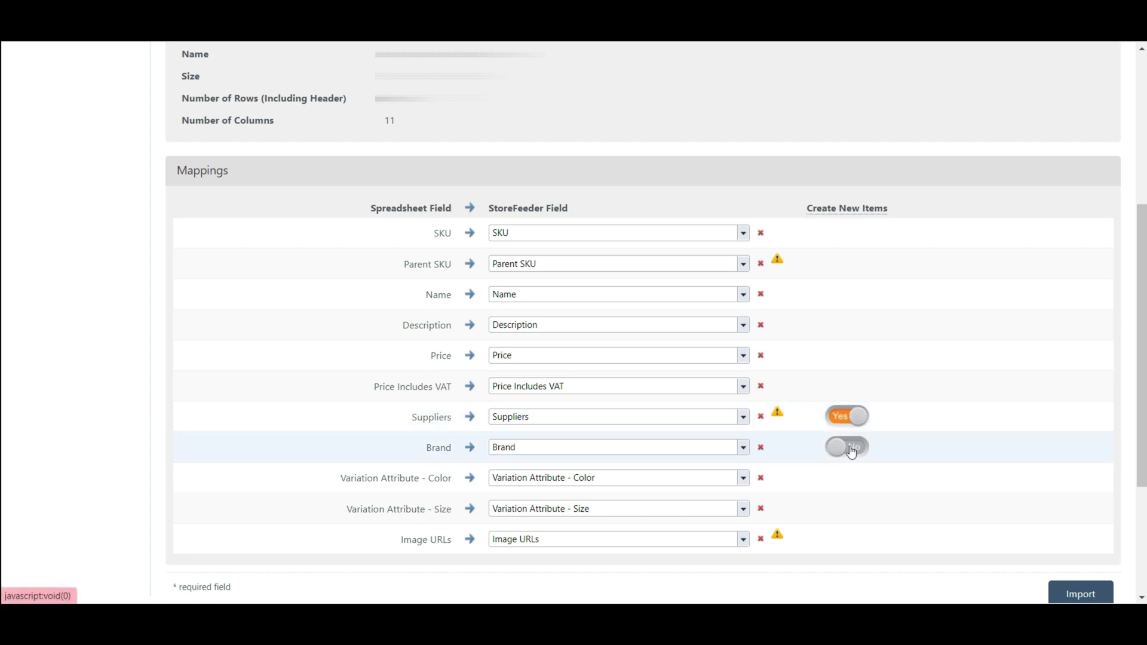
pyautogui.click(851, 451)
pyautogui.scroll(-3, 901, 456)
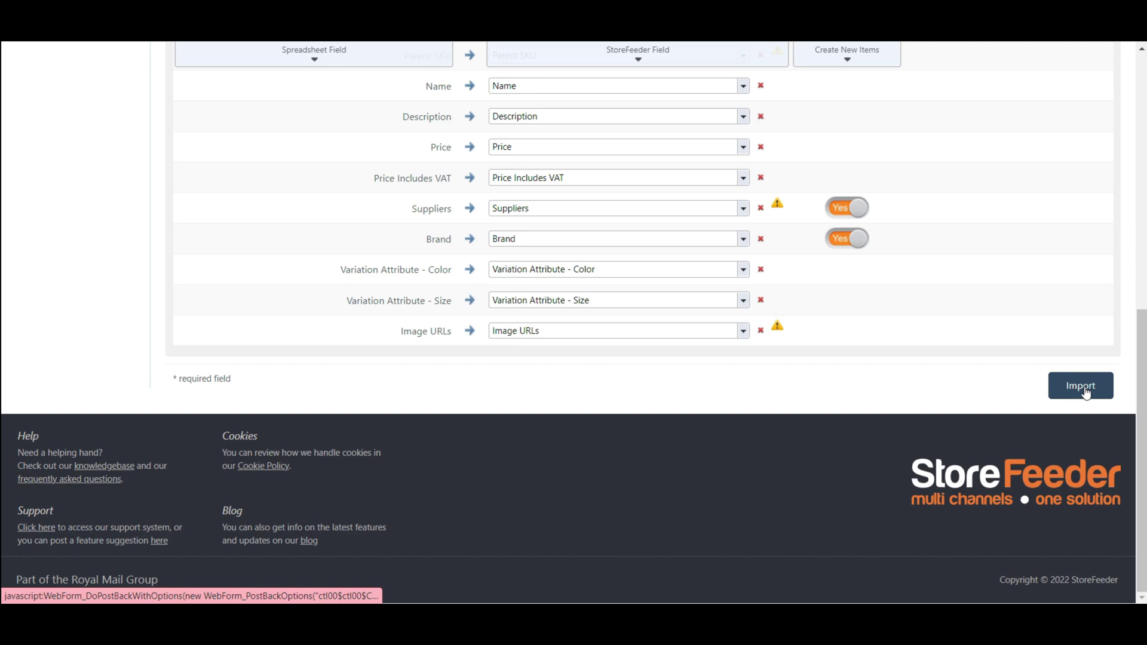
pyautogui.click(1086, 391)
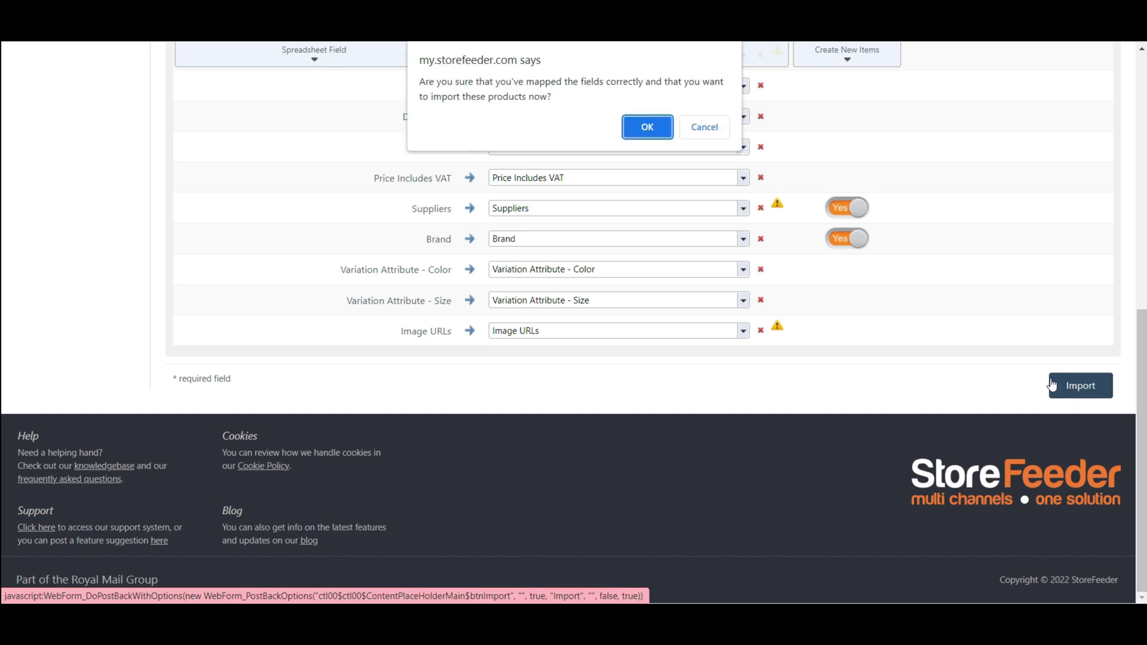
pyautogui.click(648, 128)
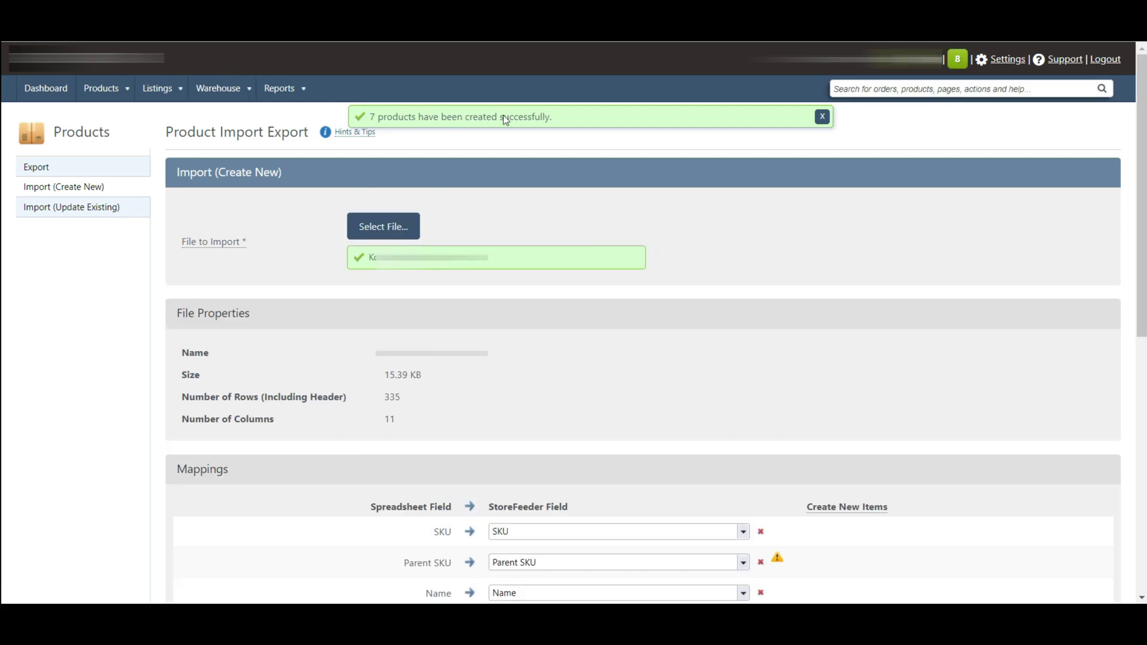
# Step: Scroll the import page to review the 7-products-created notice and field mappings
pyautogui.scroll(-3, 773, 387)
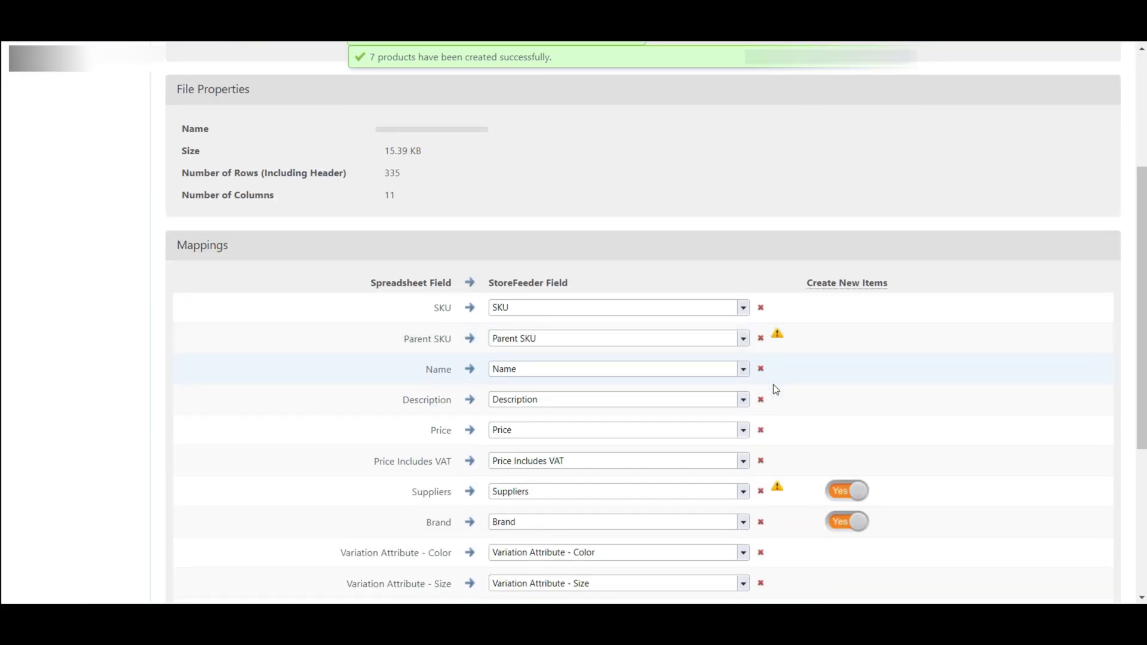
pyautogui.scroll(-4, 771, 406)
pyautogui.scroll(4, 640, 371)
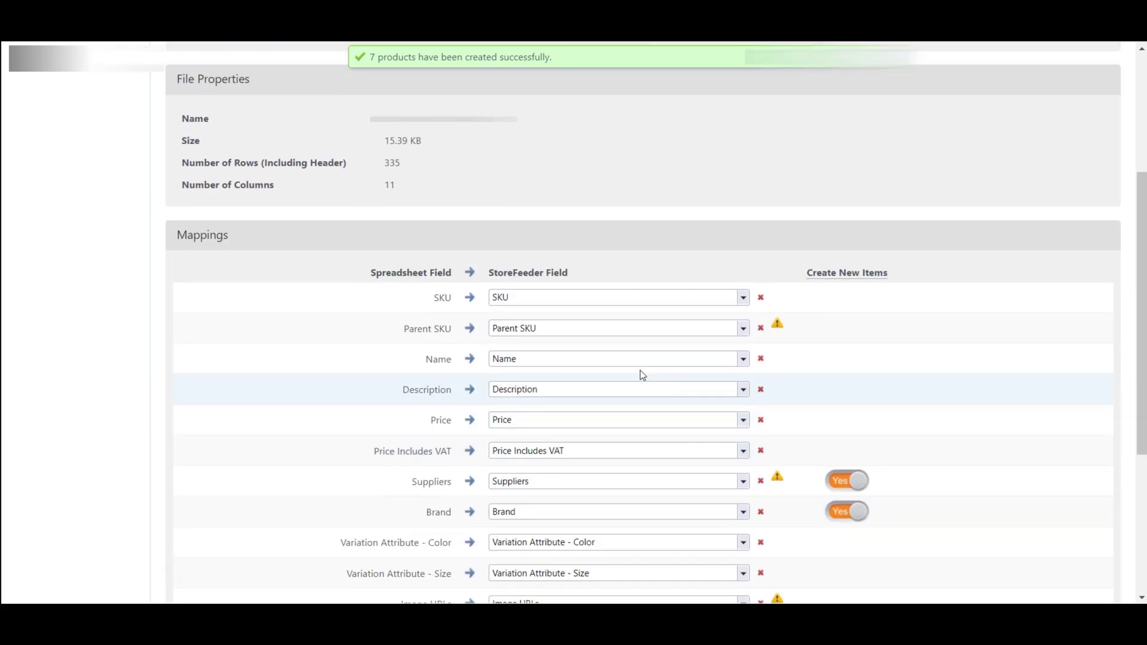
pyautogui.scroll(3, 640, 370)
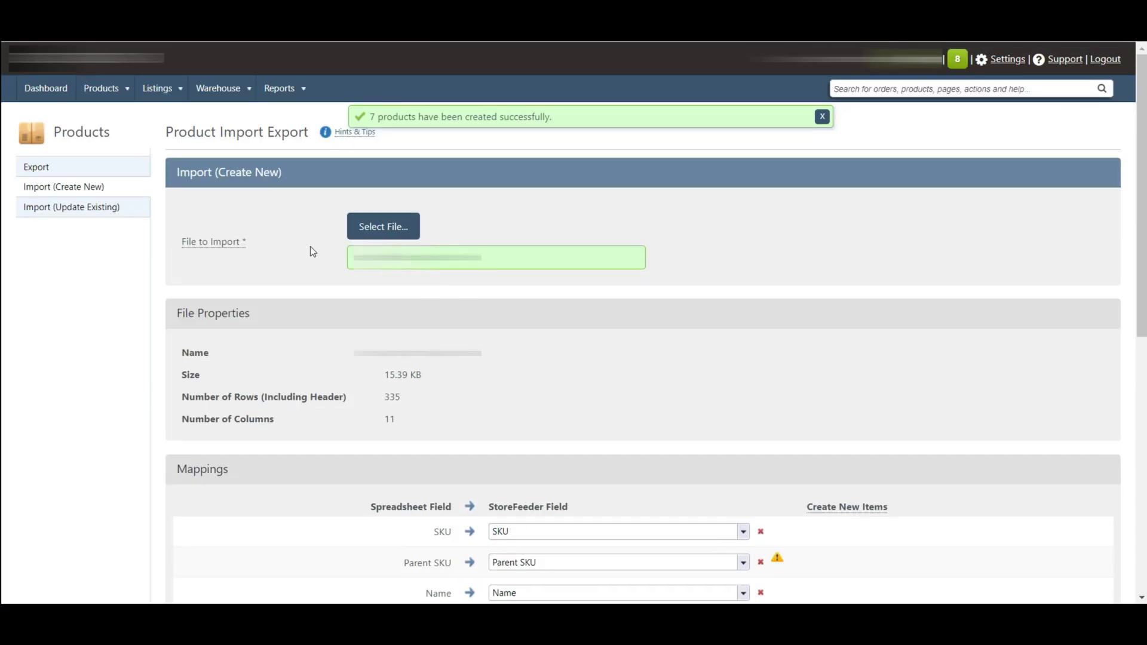
pyautogui.click(52, 213)
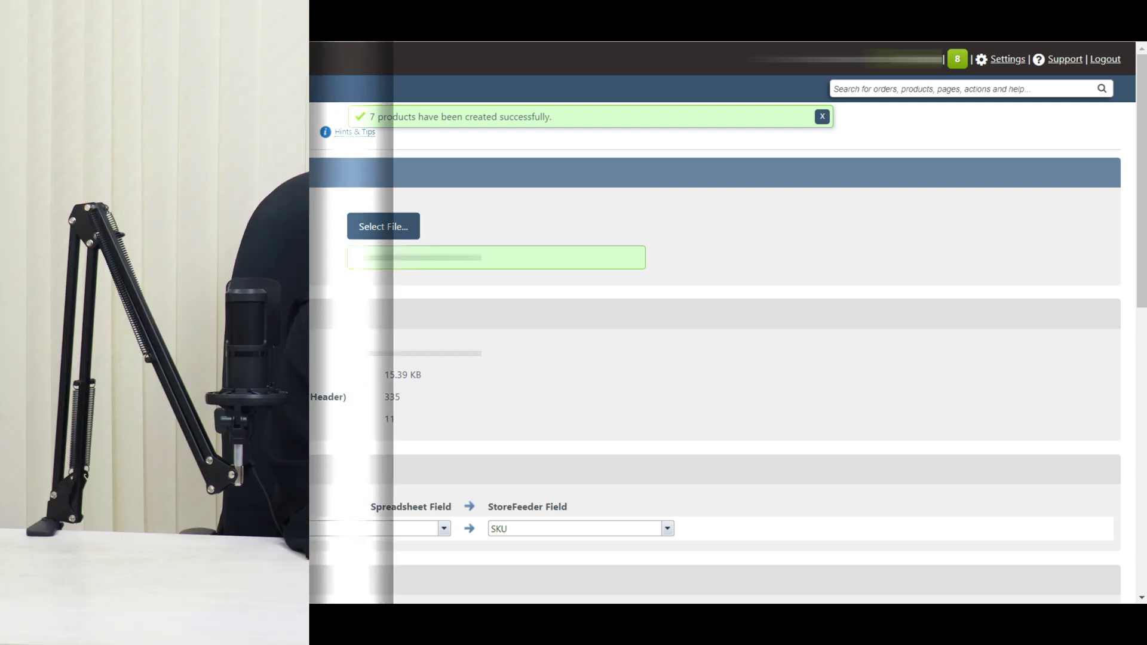